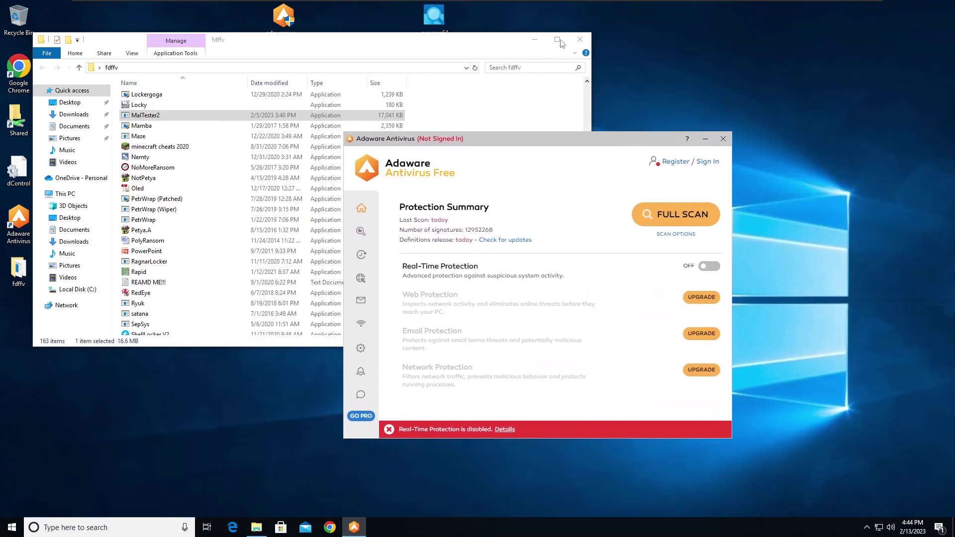
Minimize the fdffv folder window, leaving Adaware's Protection Summary with Real-Time Protection off in view.
scroll(559, 118, "up", 15)
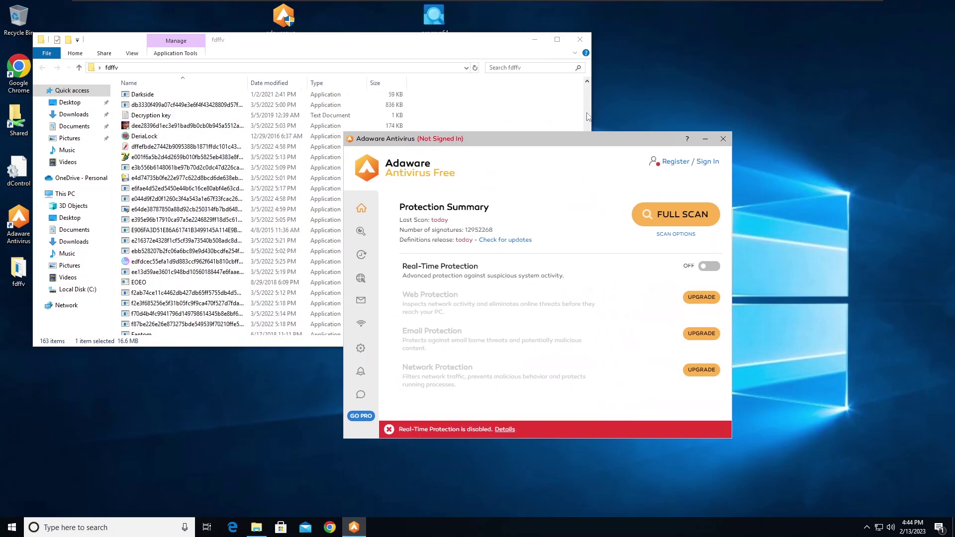
scroll(560, 118, "up", 10)
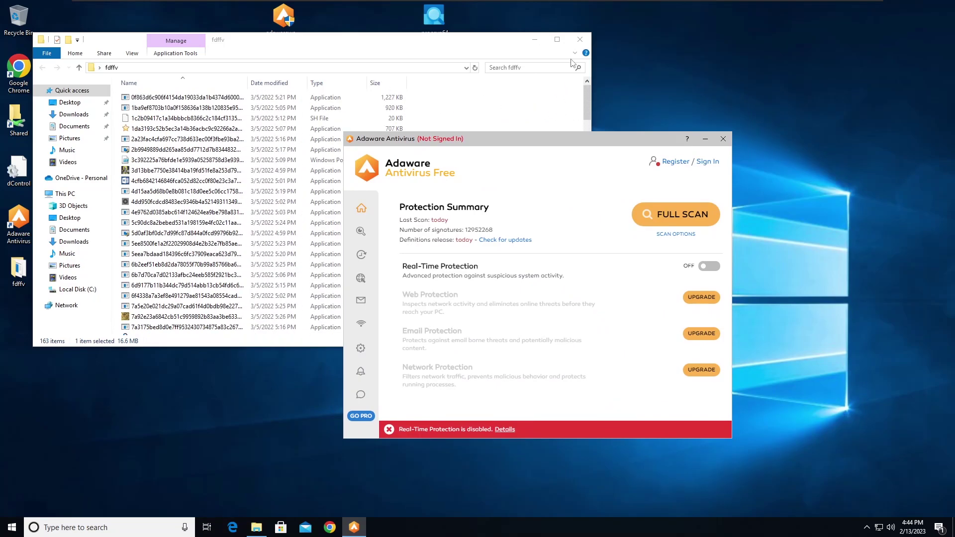
left_click(536, 39)
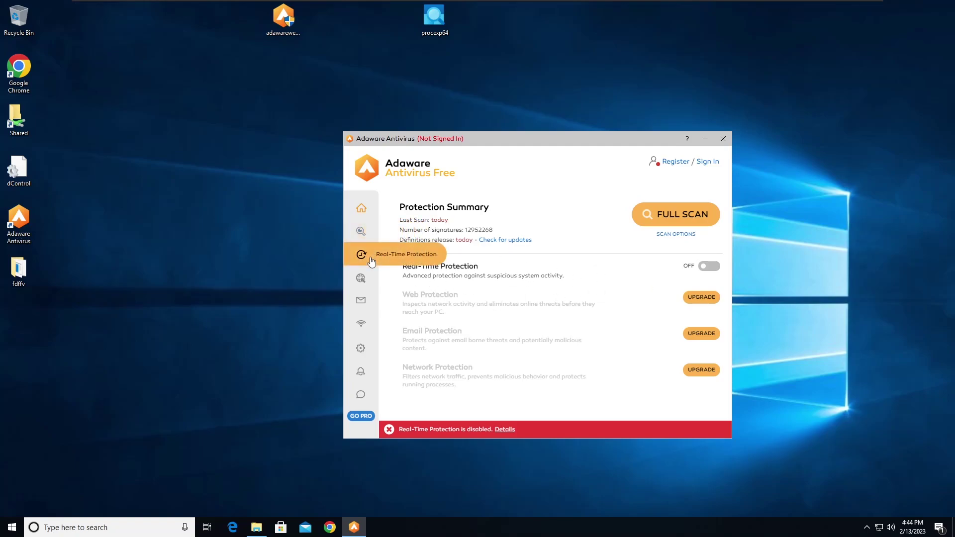
Review the Scan Computer page, keeping the performance setting at High.
left_click(361, 231)
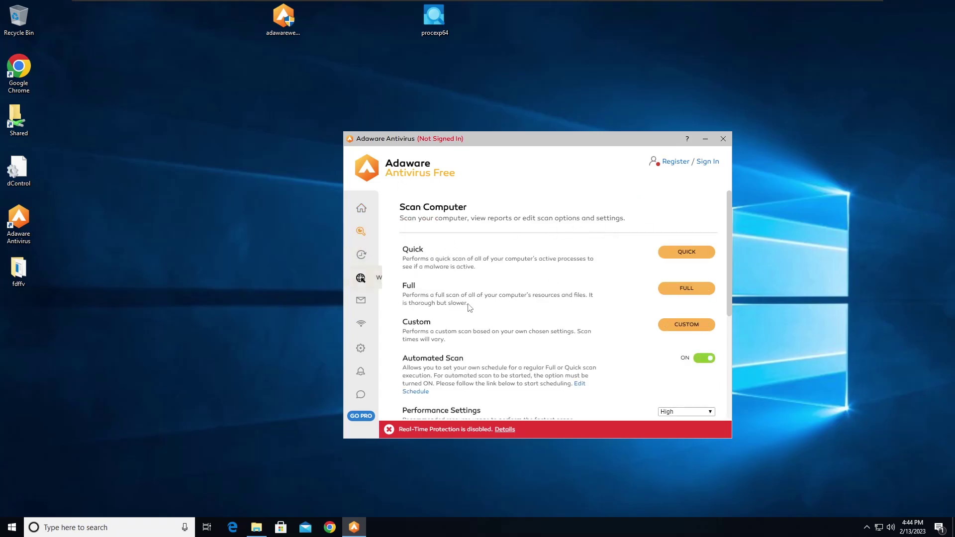
scroll(602, 358, "down", 3)
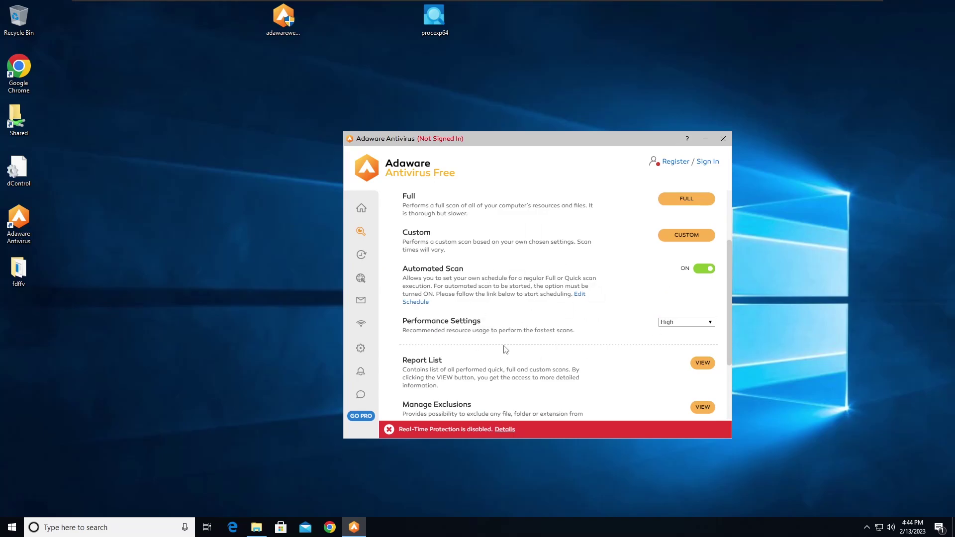
left_click(710, 322)
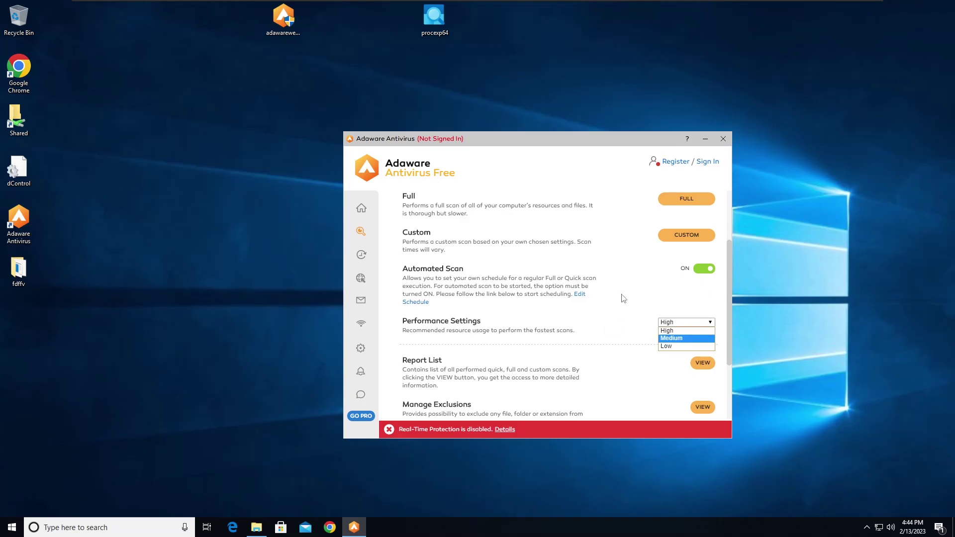
left_click(670, 330)
scroll(584, 332, "down", 3)
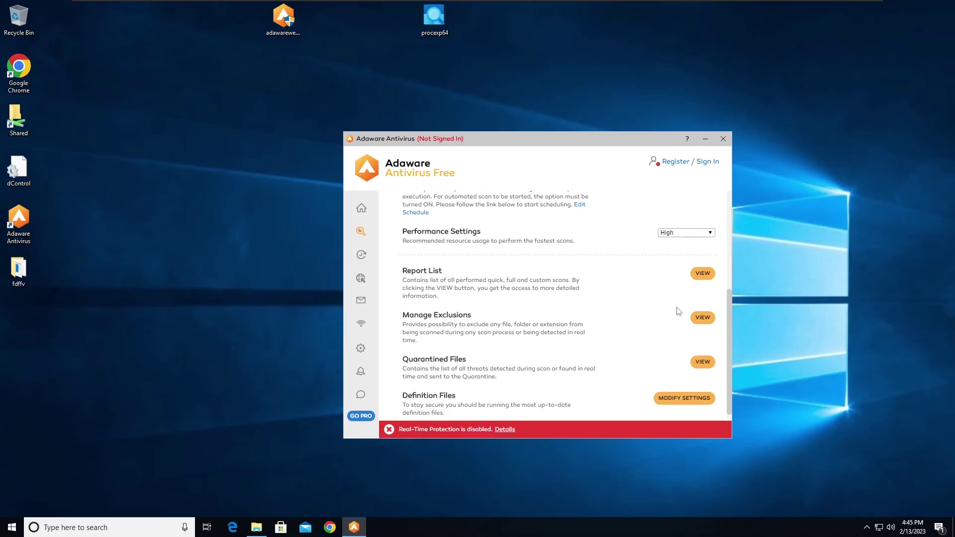
Look through the Real-Time, Web Protection and Settings pages, keeping the language as English.
left_click(361, 254)
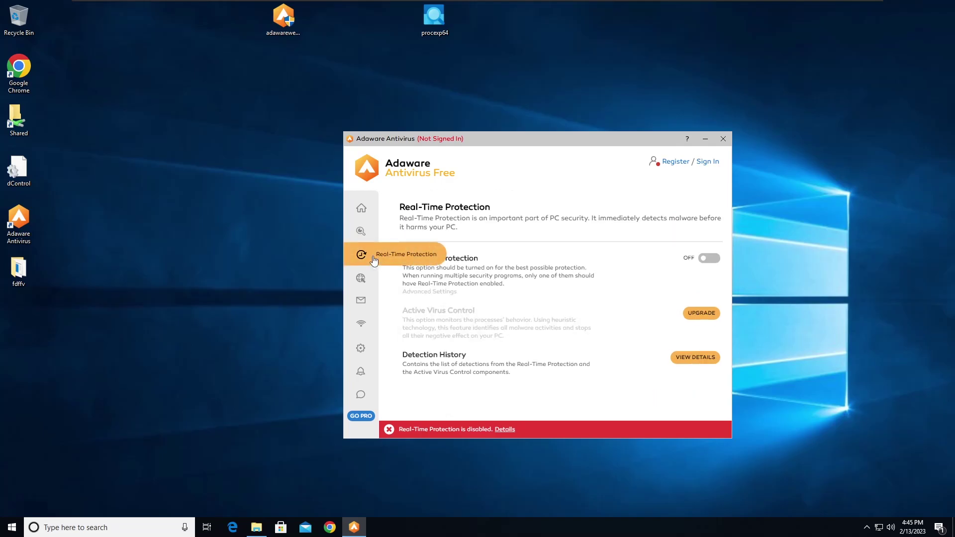
left_click(361, 277)
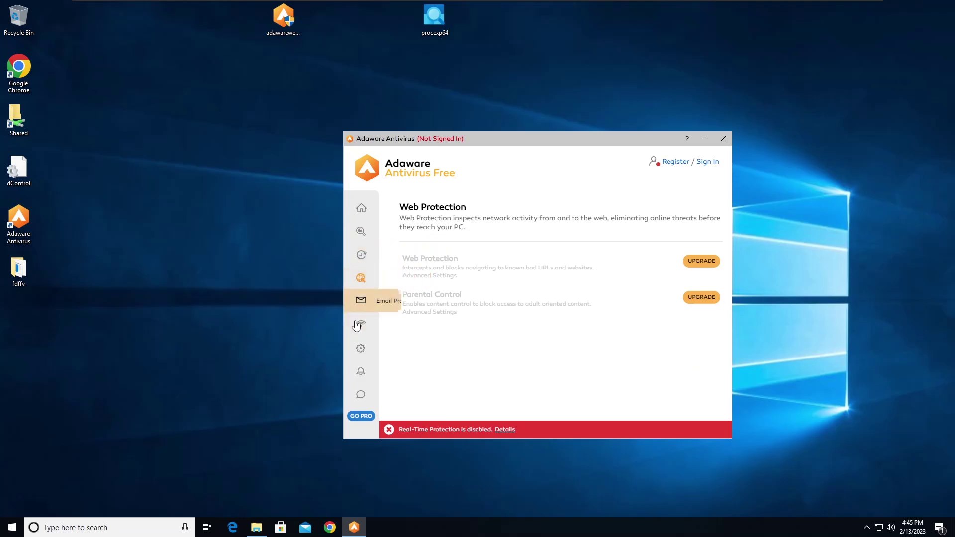
left_click(361, 348)
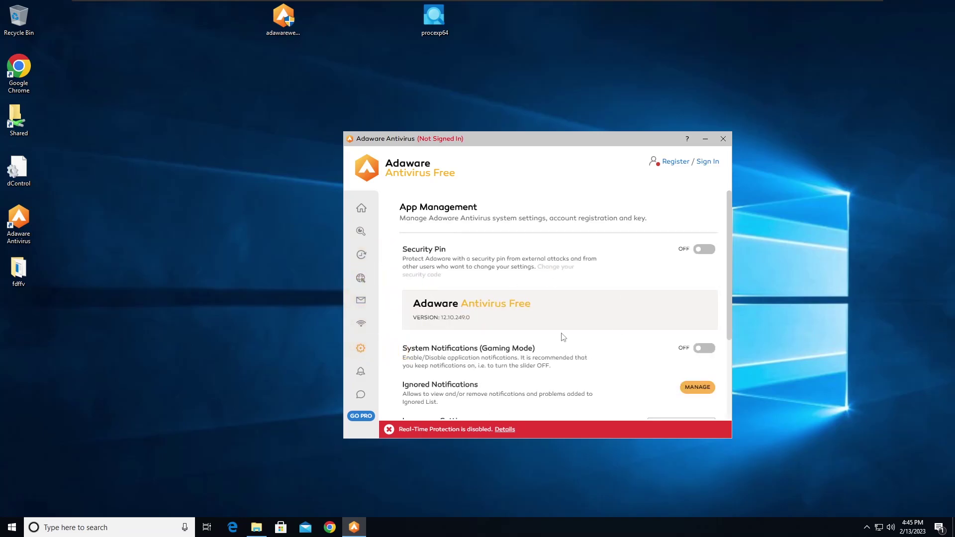
scroll(561, 336, "down", 3)
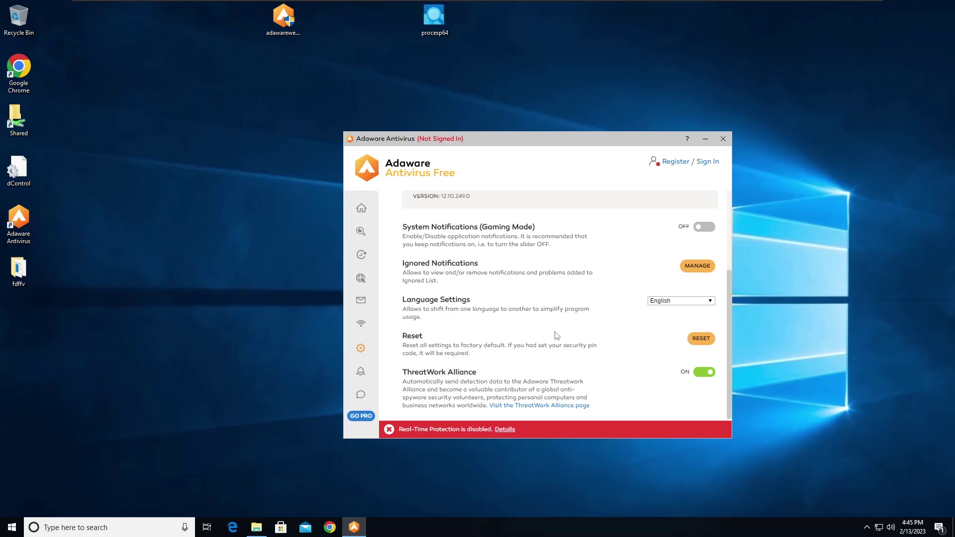
left_click(682, 301)
left_click(681, 303)
Visit the Notification Center and the Protection Summary, then bring back the fdffv folder window.
left_click(361, 371)
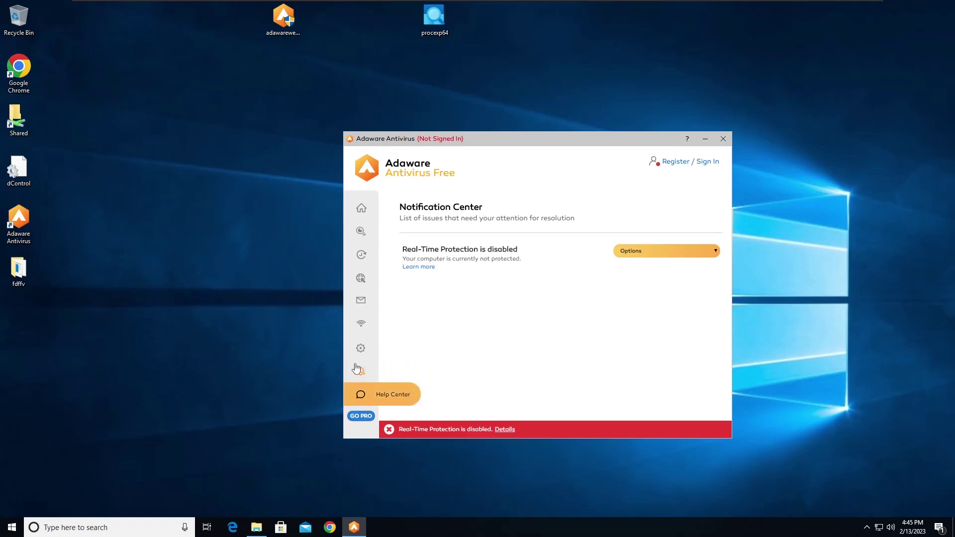
left_click(362, 208)
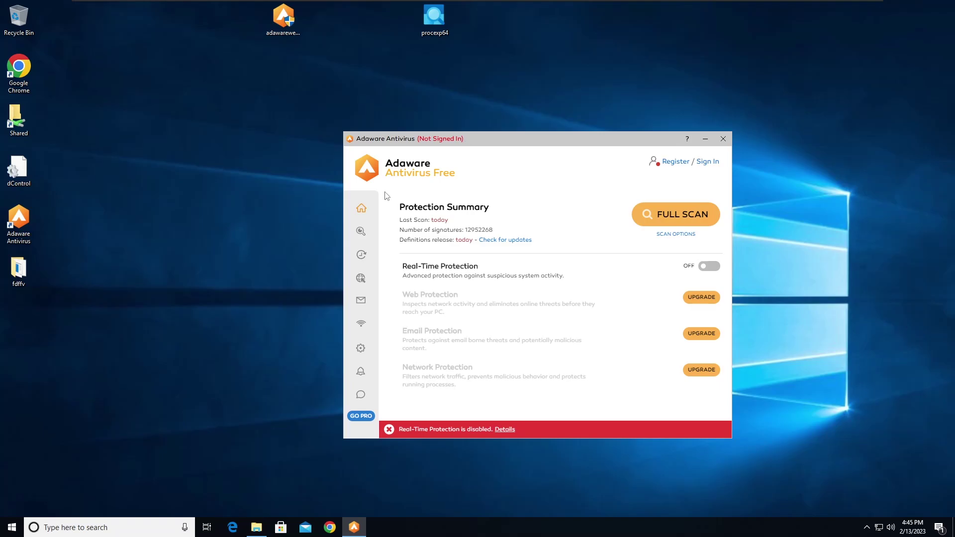
left_click(258, 527)
Run MalTester2 as administrator from the fdffv folder, approving the UAC prompt.
scroll(279, 207, "down", 5)
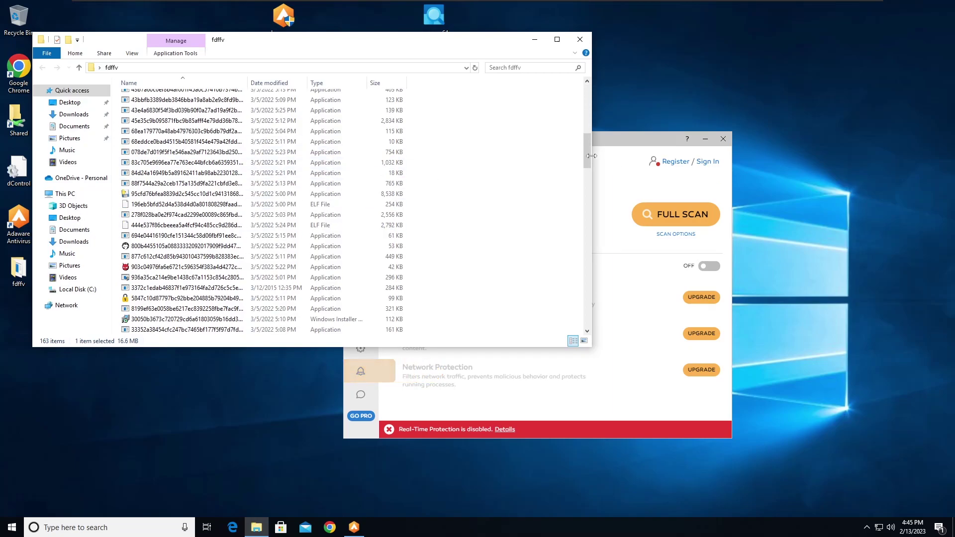
left_click_drag(587, 156, 586, 265)
right_click(230, 281)
left_click(254, 62)
left_click(401, 327)
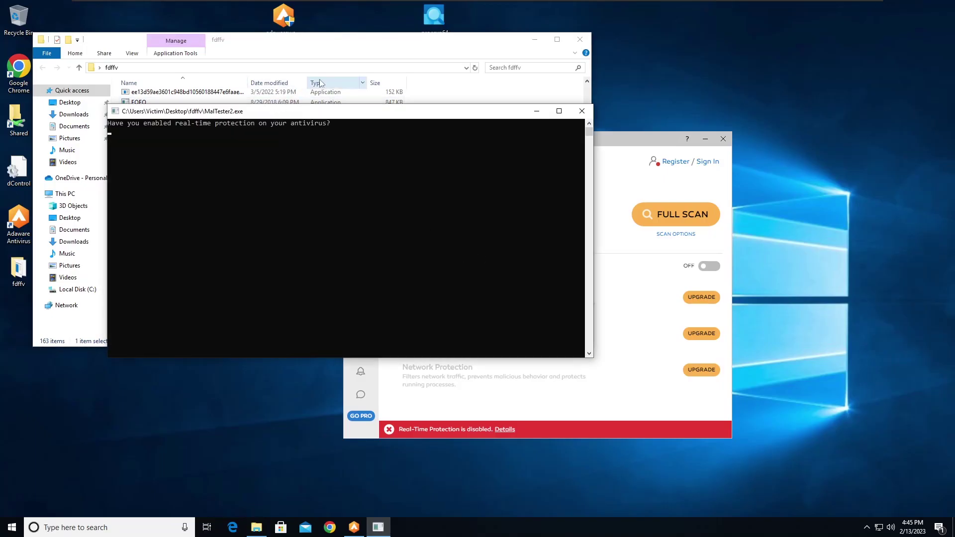
Minimize the folder window and arrange the MalTester2 console upper left, Adaware bottom left.
left_click(481, 41)
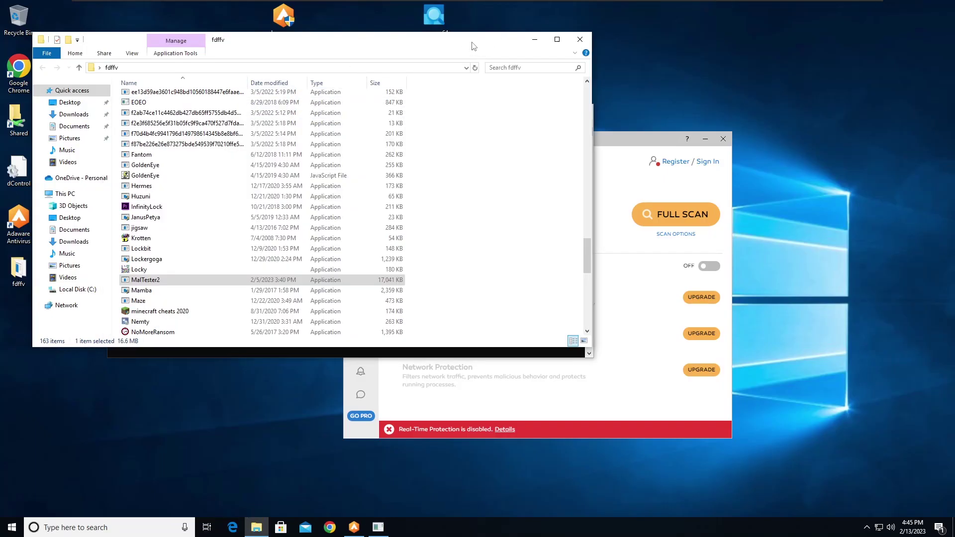
left_click(535, 40)
left_click_drag(365, 112, 291, 99)
left_click_drag(531, 144, 184, 368)
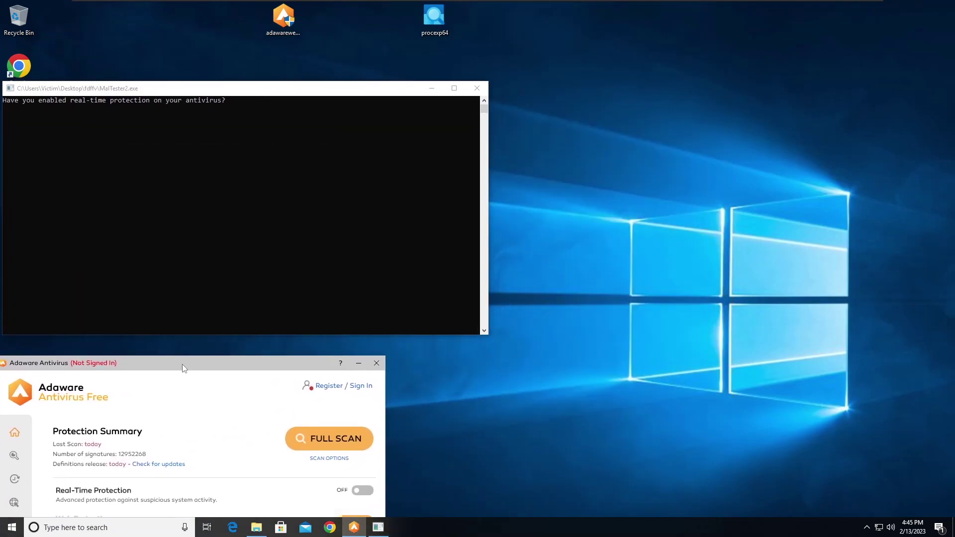
Launch procexp64 as administrator and accept the Process Explorer licence.
double_click(434, 17)
left_click(401, 330)
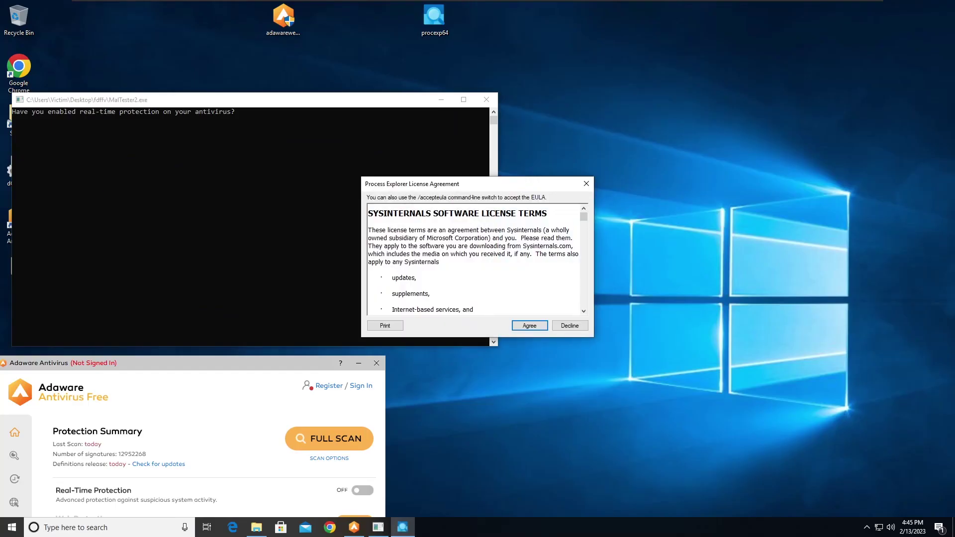
left_click(514, 323)
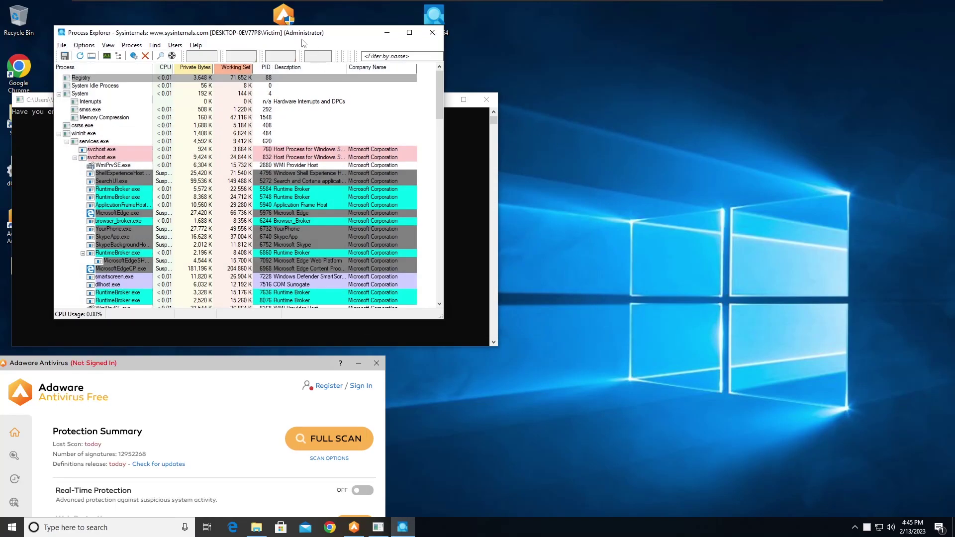
Arrange Process Explorer upper right, the MalTester console beside it and Adaware below.
left_click_drag(246, 17, 709, 21)
left_click_drag(895, 75, 895, 256)
left_click_drag(794, 27, 848, 21)
left_click_drag(343, 103, 410, 43)
left_click_drag(20, 405, 223, 345)
Create a new text document on the desktop named hello.
right_click(137, 353)
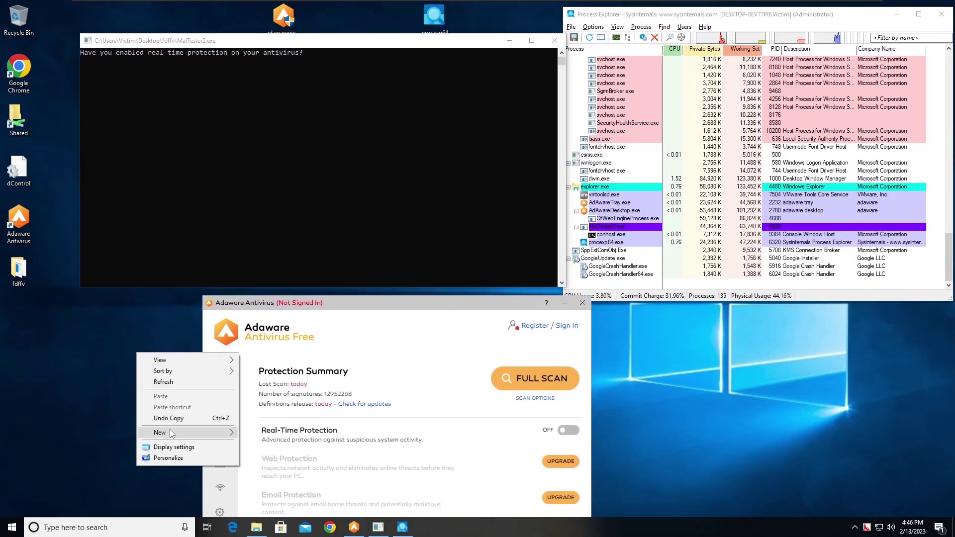
mouse_move(164, 432)
left_click(276, 503)
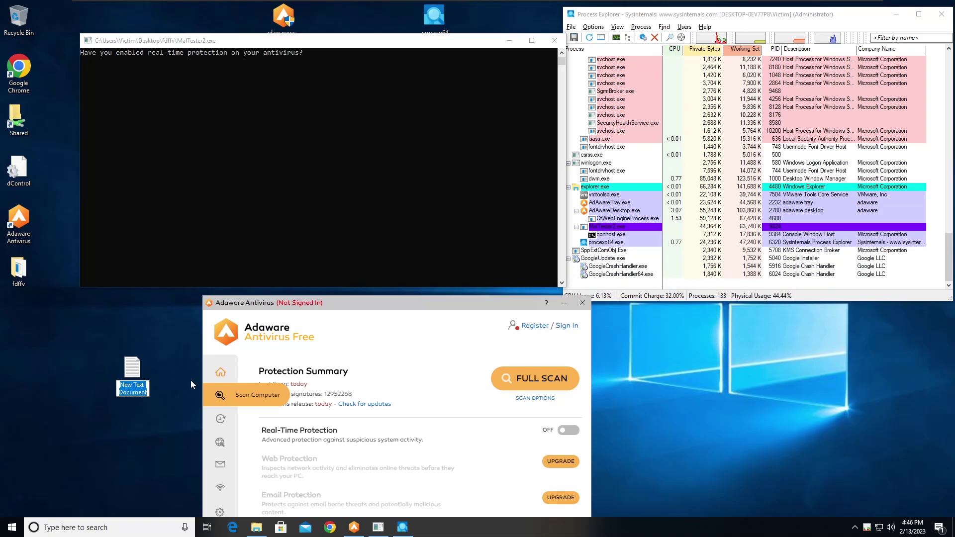
type("hello")
key("Return")
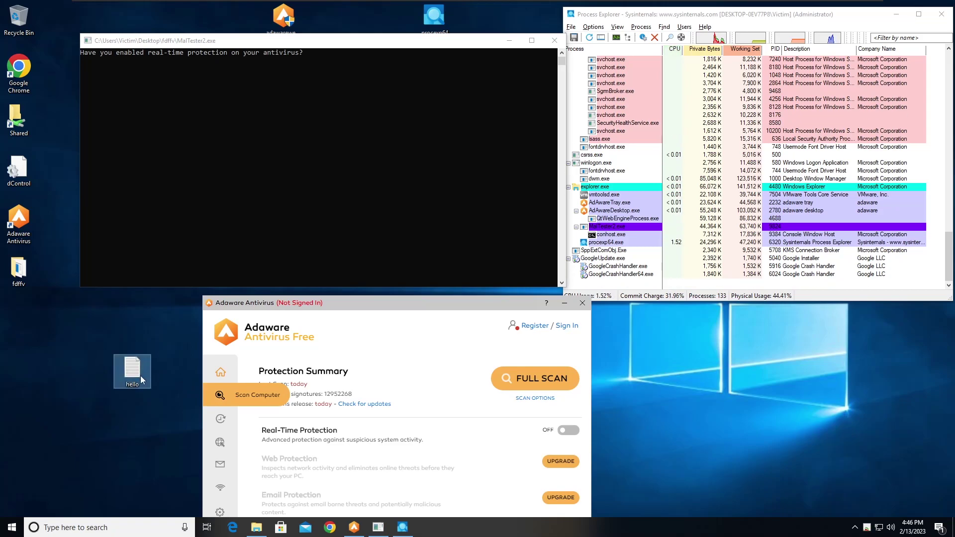
Write "not encrypted (Very much readable)" into hello.txt, save, copy the line and close Notepad.
double_click(133, 371)
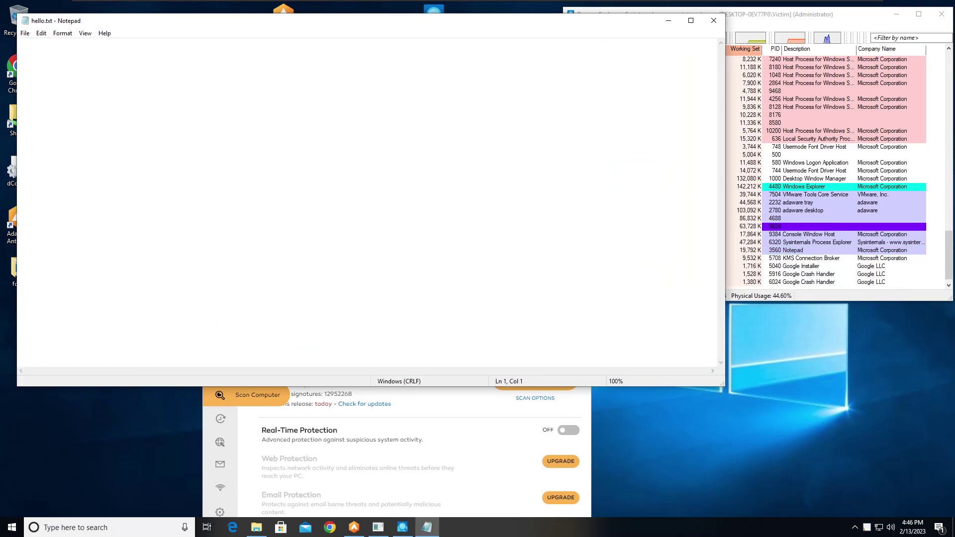
type("not")
type(" enct")
type("ypted (Very much readable_")
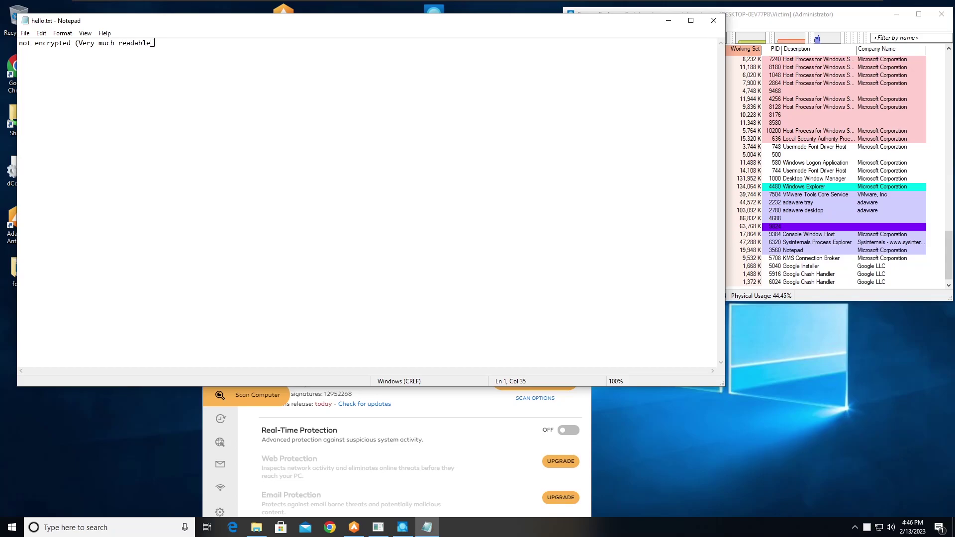
key("alt+f")
key("Up")
key("Up")
key("Up")
key("Up")
key("Up")
key("Return")
key("ctrl+a")
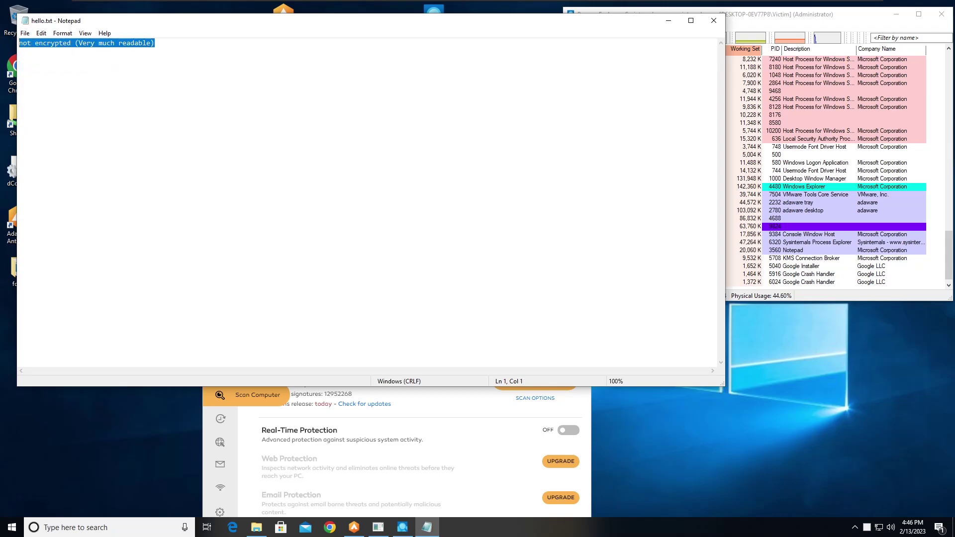
left_click(714, 20)
Move hello to the left icon column and create okay.txt with the same readable line.
left_click_drag(128, 371, 22, 327)
right_click(22, 327)
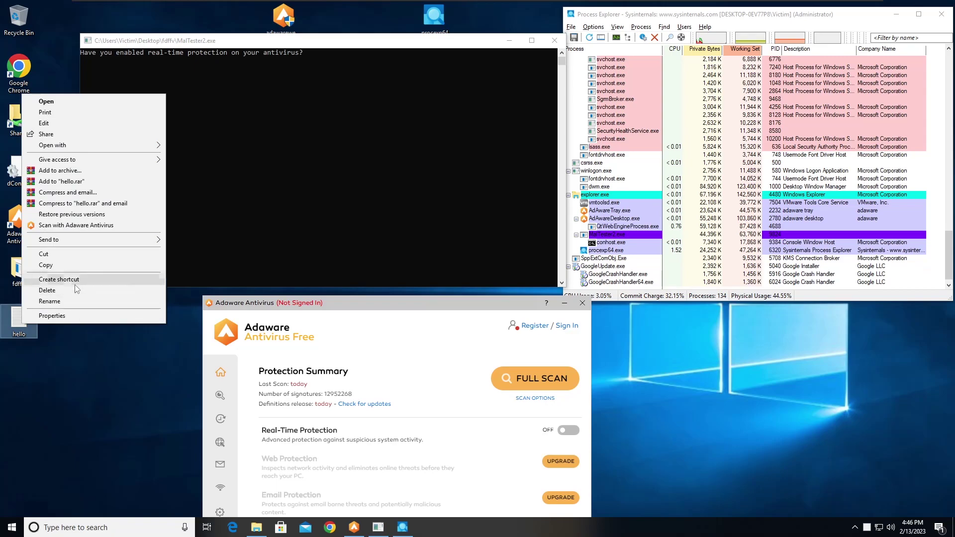
right_click(55, 361)
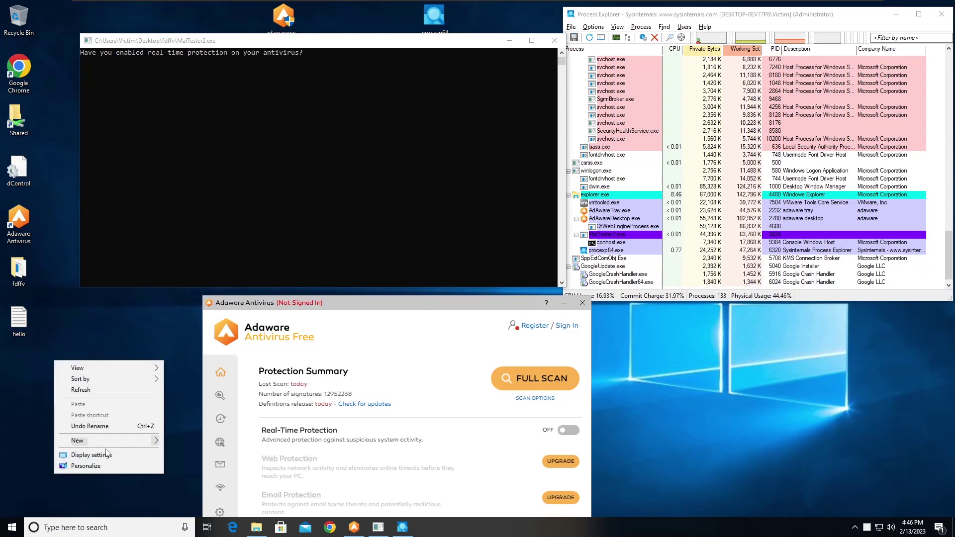
mouse_move(111, 440)
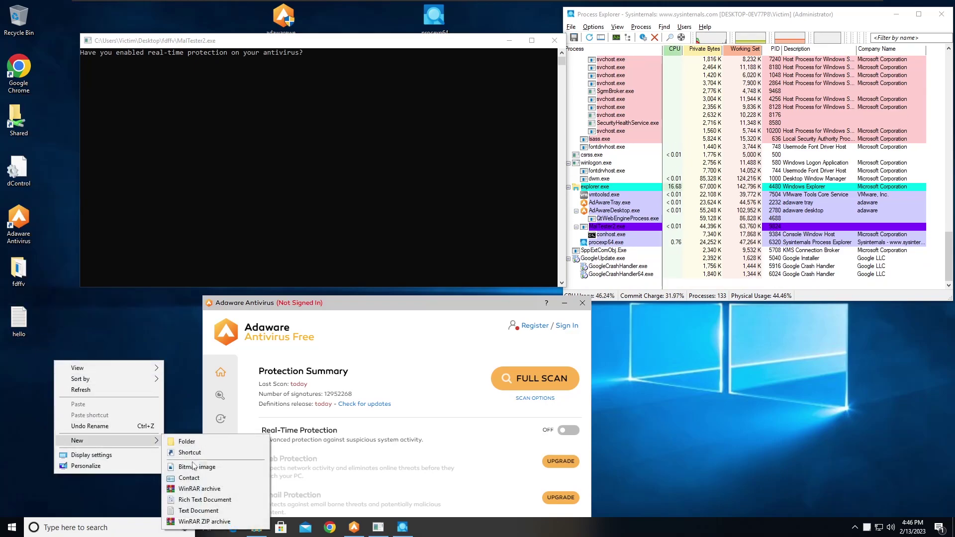
left_click(192, 511)
type("okay")
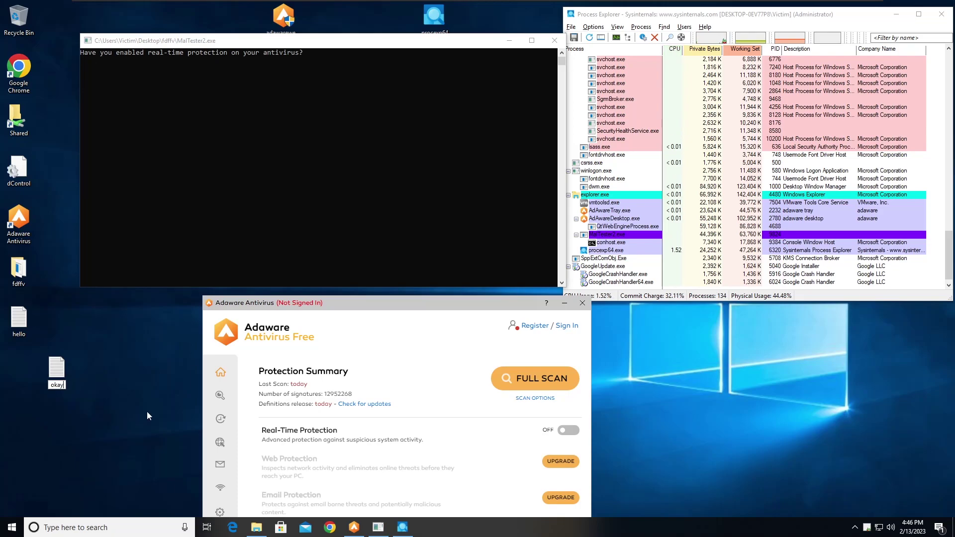
key("Return")
double_click(56, 371)
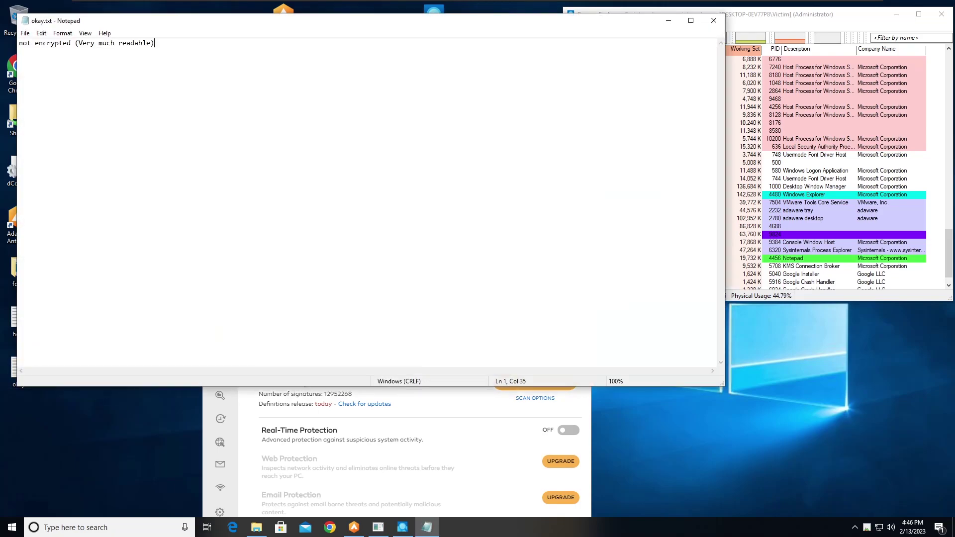
left_click(714, 20)
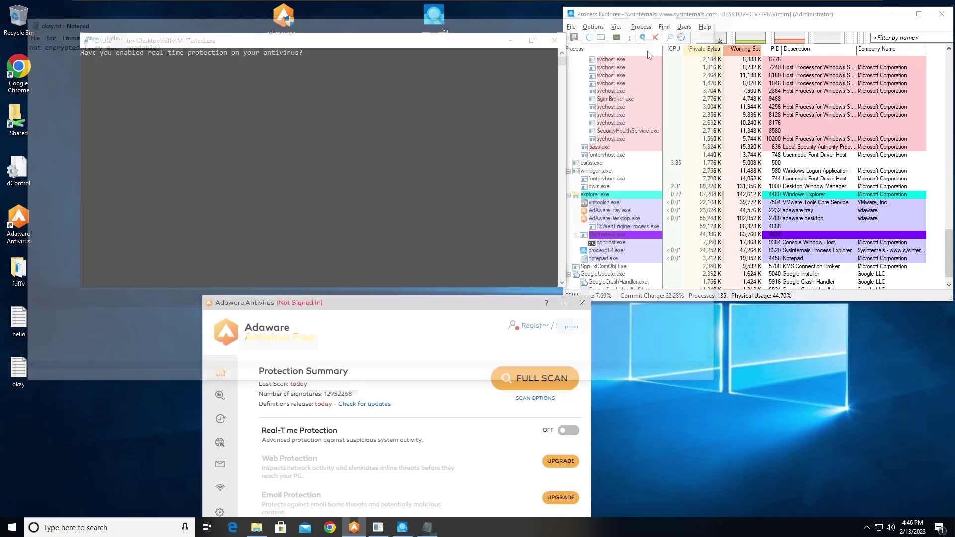
Create a rich text document named something on the desktop and open it in WordPad.
right_click(73, 381)
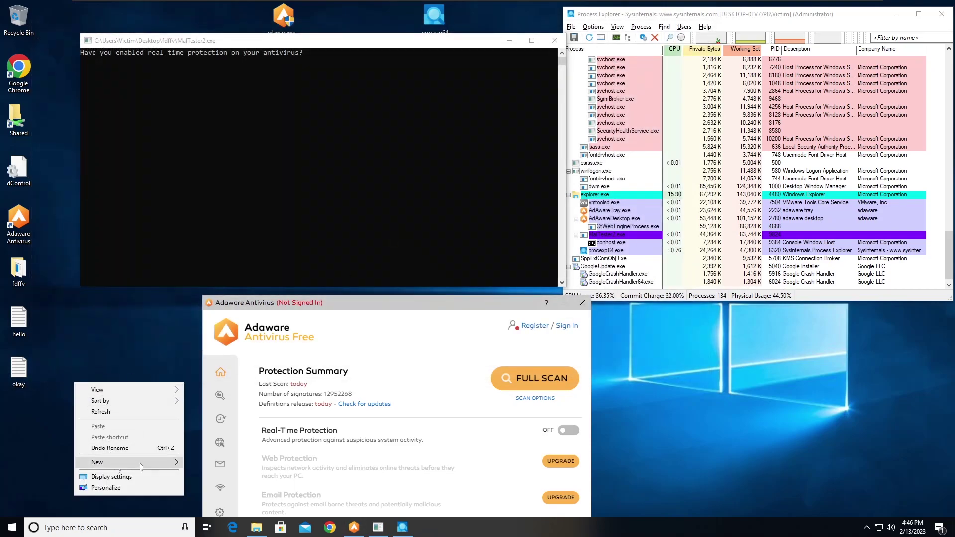
mouse_move(149, 463)
left_click(185, 435)
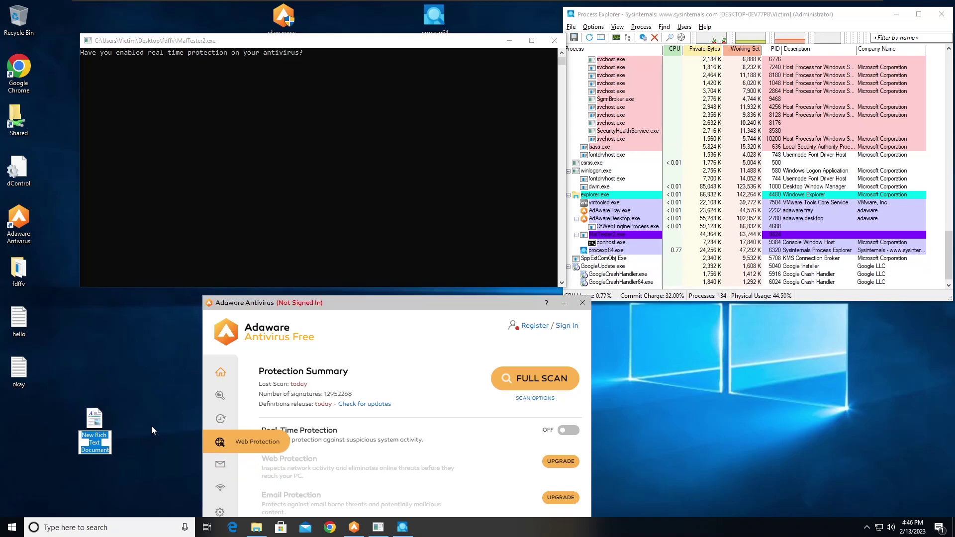
type("some")
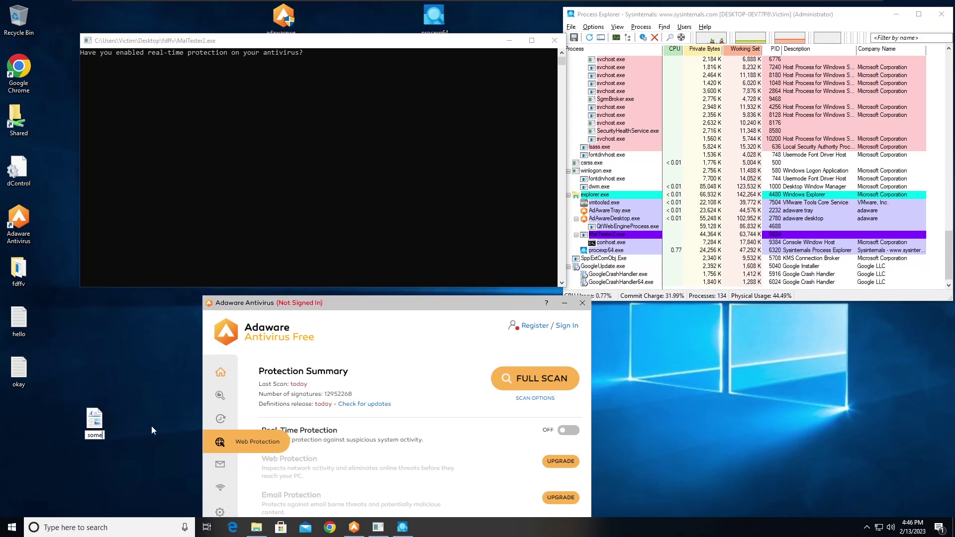
type("thing")
key("Return")
double_click(94, 420)
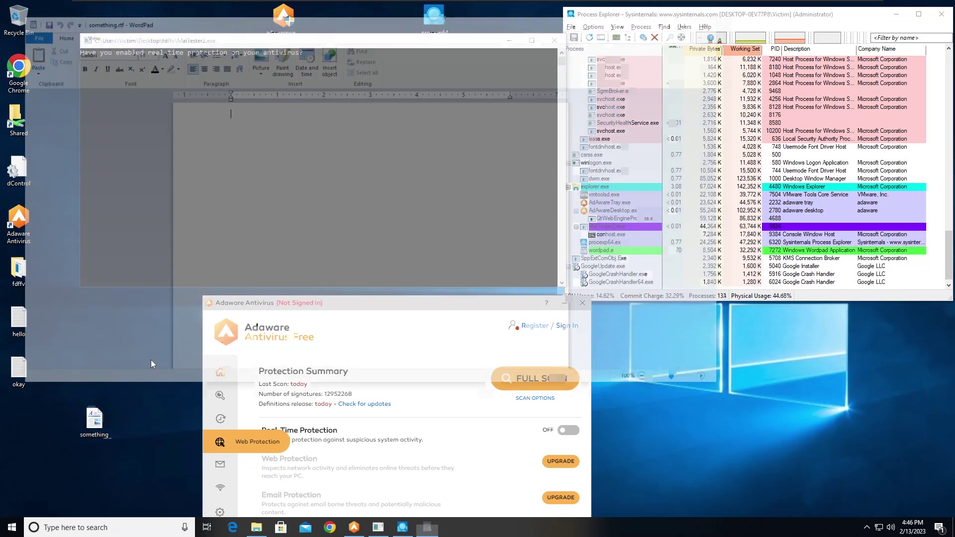
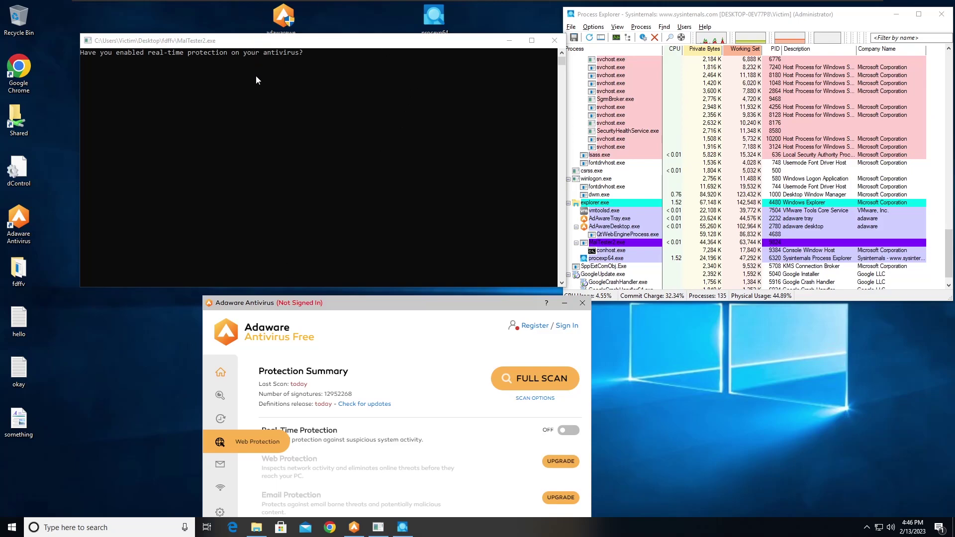
Arrange the console and Adaware windows side by side and turn on Adaware real-time protection.
left_click_drag(283, 40, 246, 41)
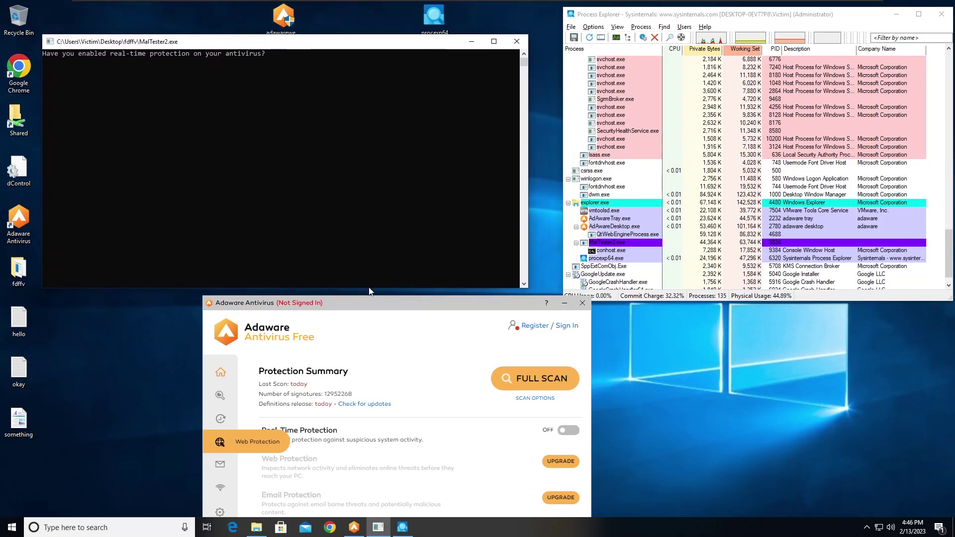
left_click_drag(369, 298, 205, 301)
left_click(126, 70)
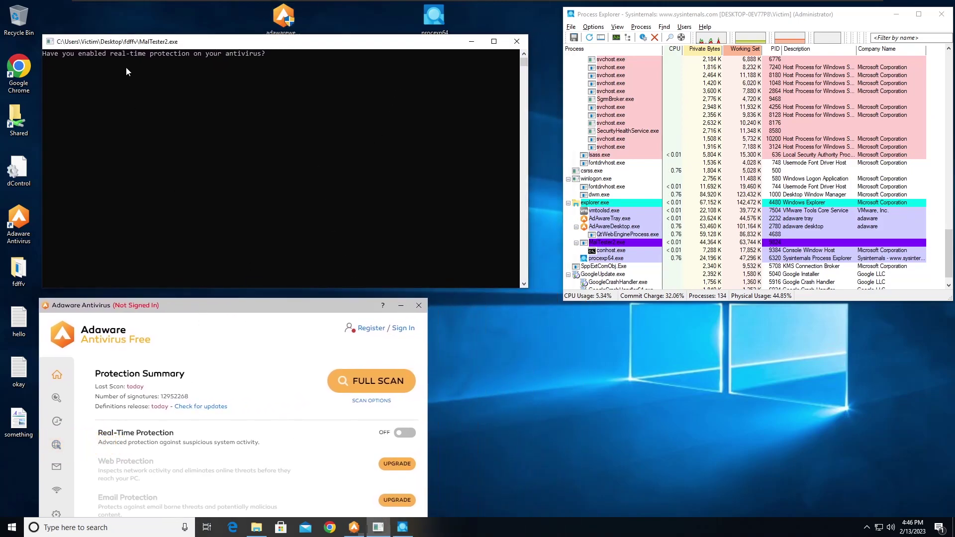
left_click(404, 433)
Answer 'yes' in the MalTester2 console to start the executable test.
left_click(152, 89)
type("yes")
key("Return")
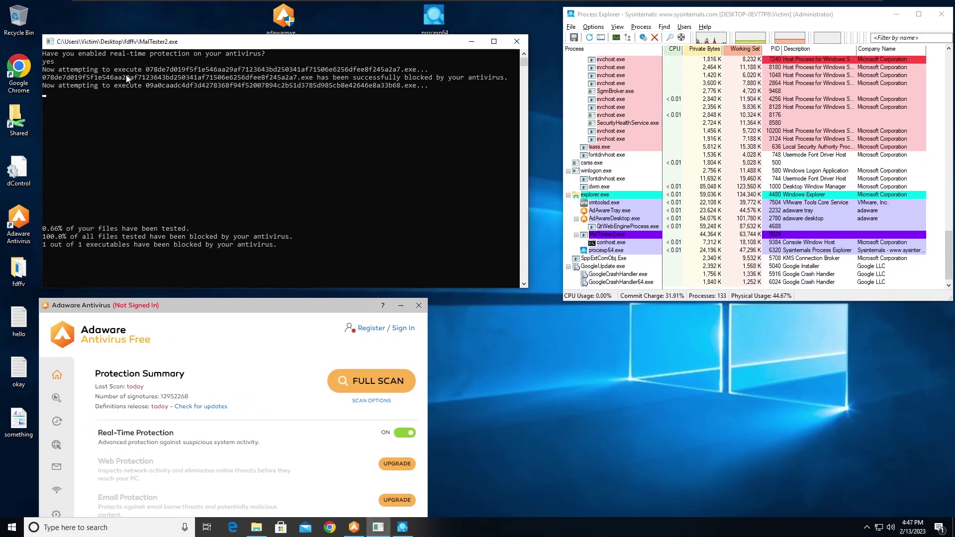
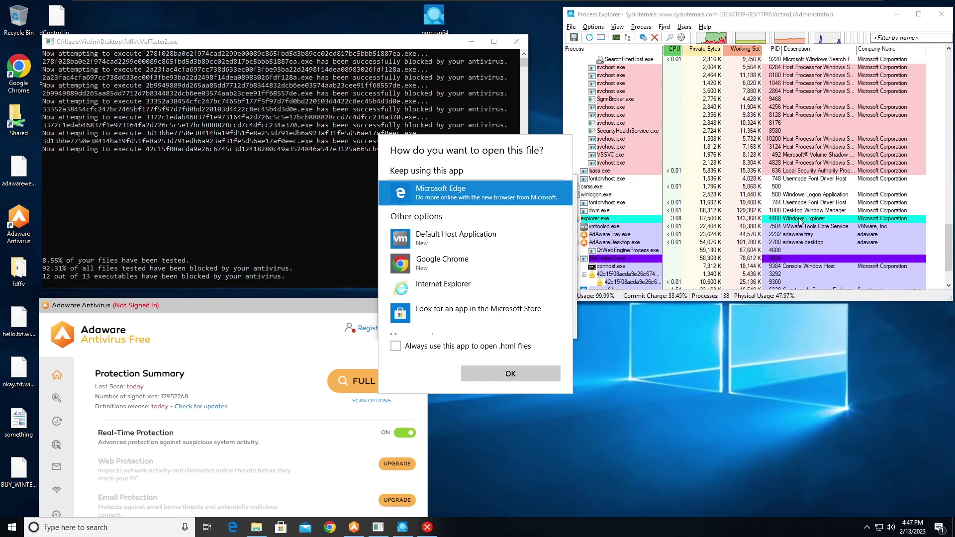
Open the ransom note file in Microsoft Edge, then close the Edge window.
left_click(503, 374)
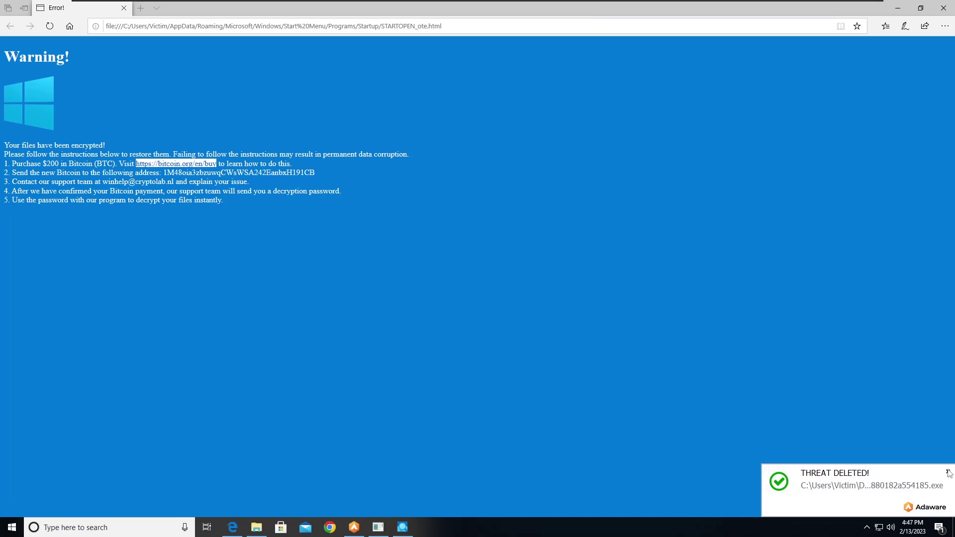
left_click(944, 7)
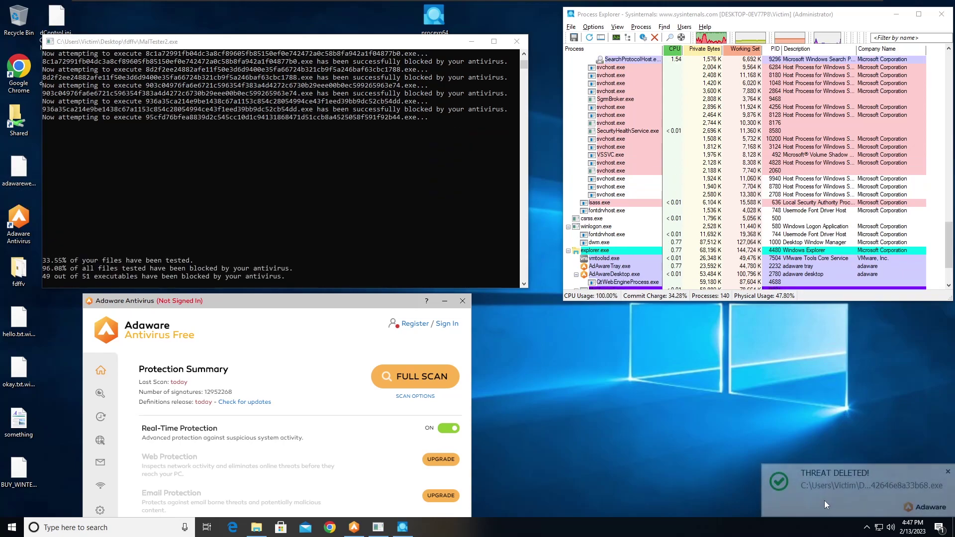
Dismiss Adaware's threat-deleted notification, then open the 'something' file in WordPad and close it.
scroll(663, 268, "down", 3)
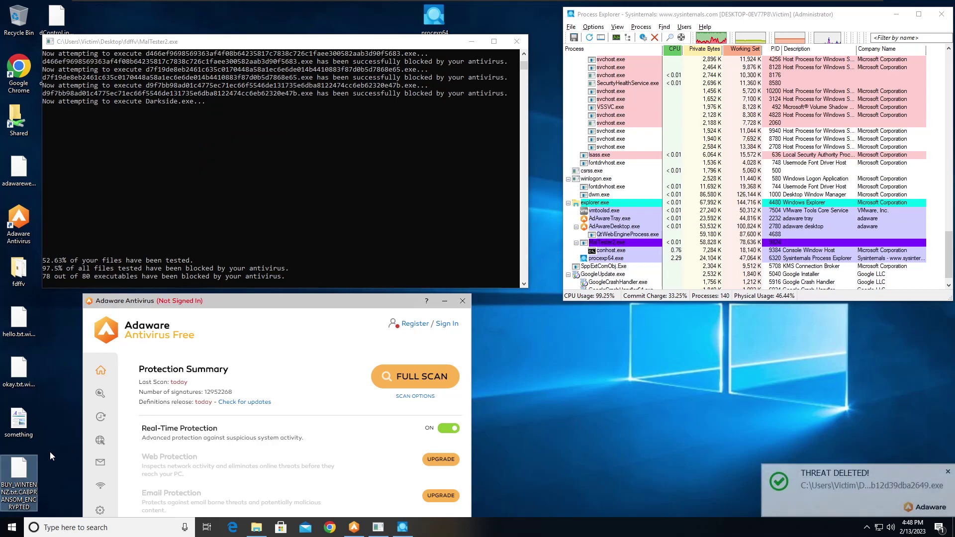
left_click(950, 472)
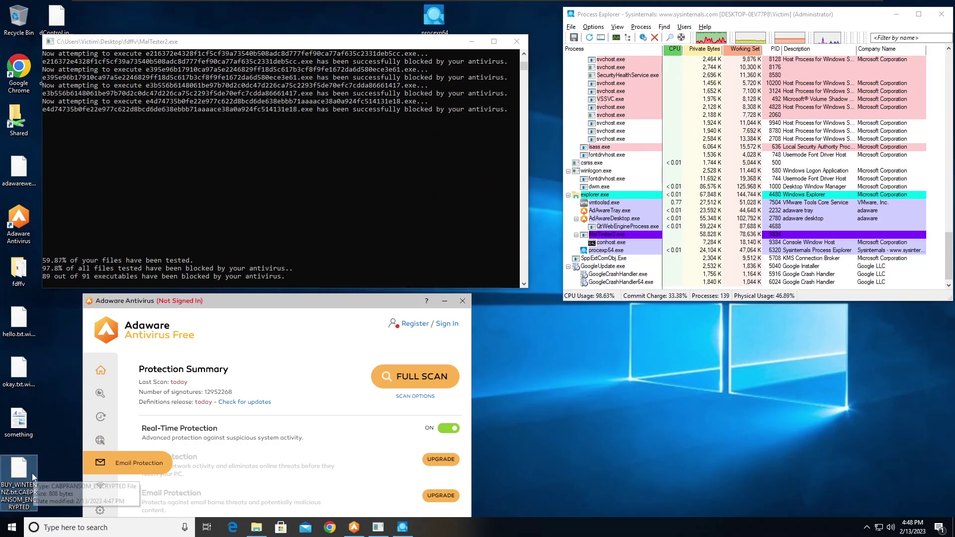
double_click(27, 415)
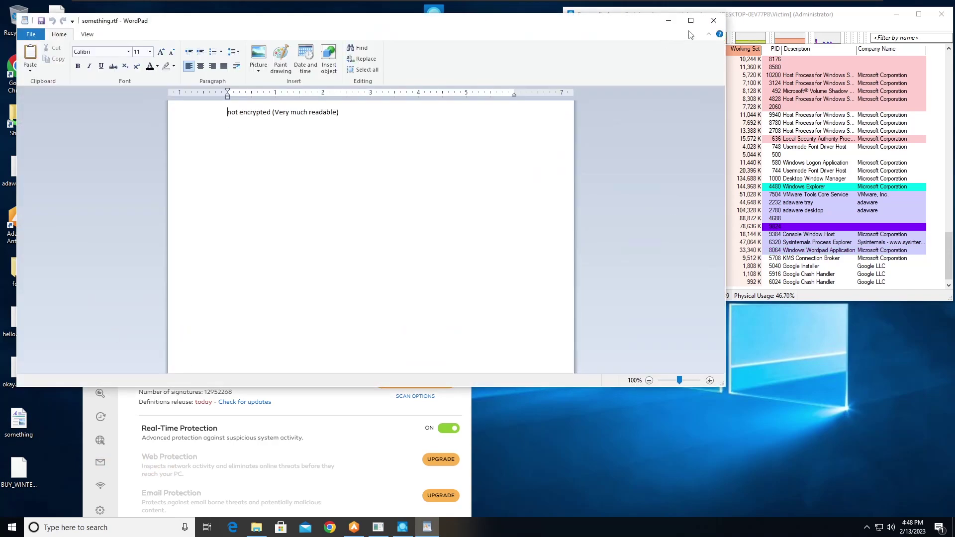
left_click(714, 20)
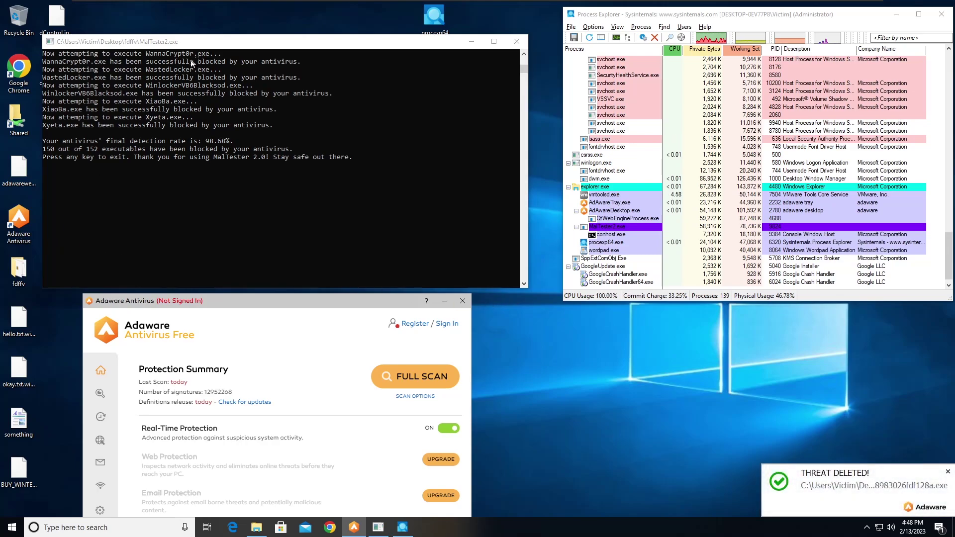
Move the MalTester console right, show Adaware's Web Protection page, and select hello.txt.
left_click_drag(190, 45, 233, 44)
left_click(18, 171)
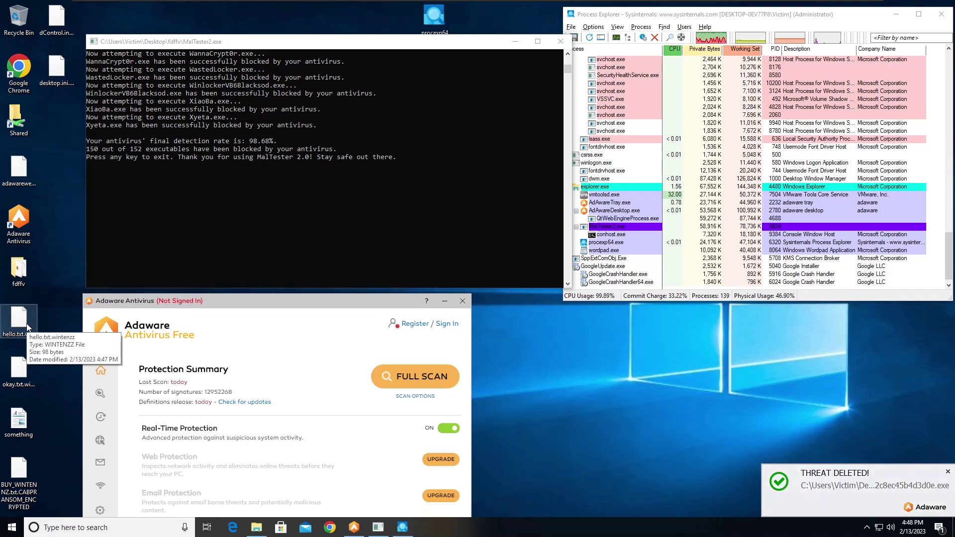
left_click(100, 440)
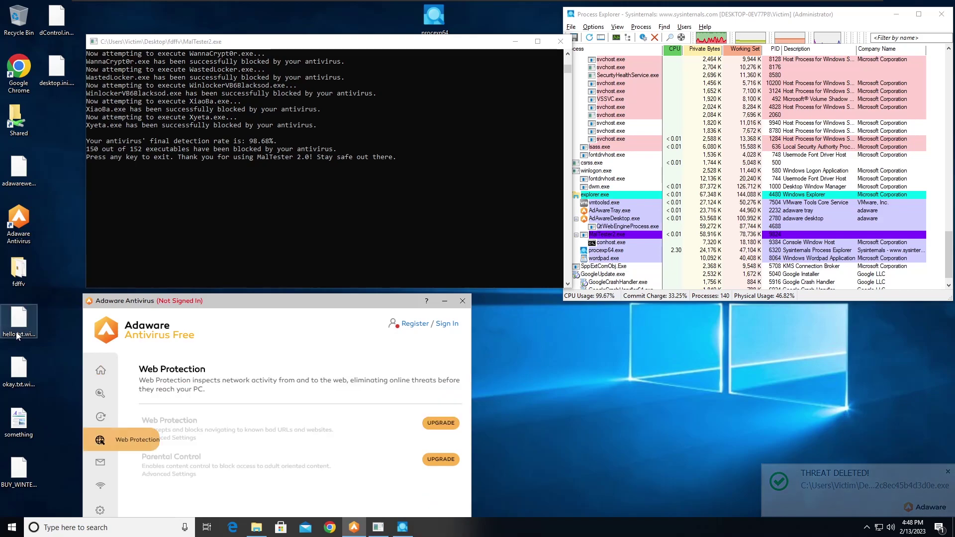
left_click(21, 326)
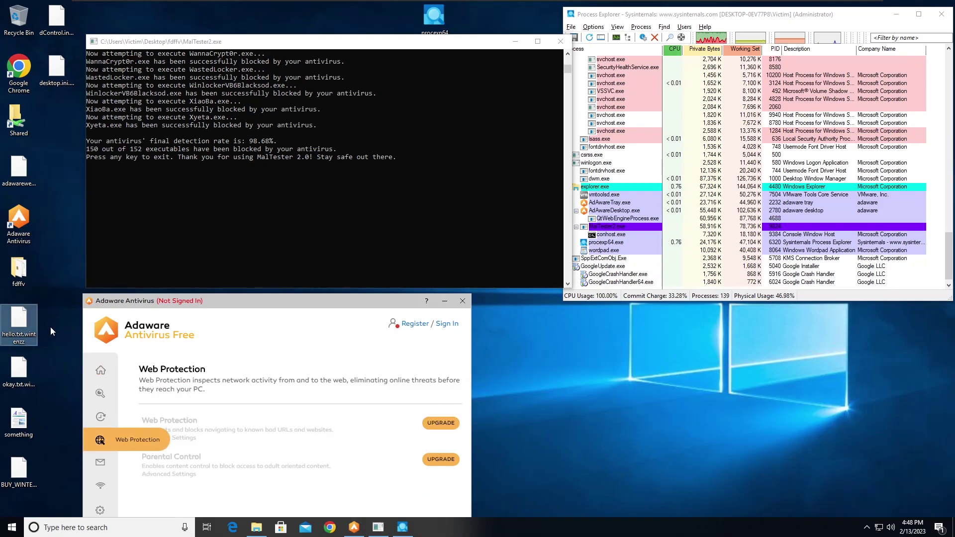
left_click_drag(119, 306, 125, 304)
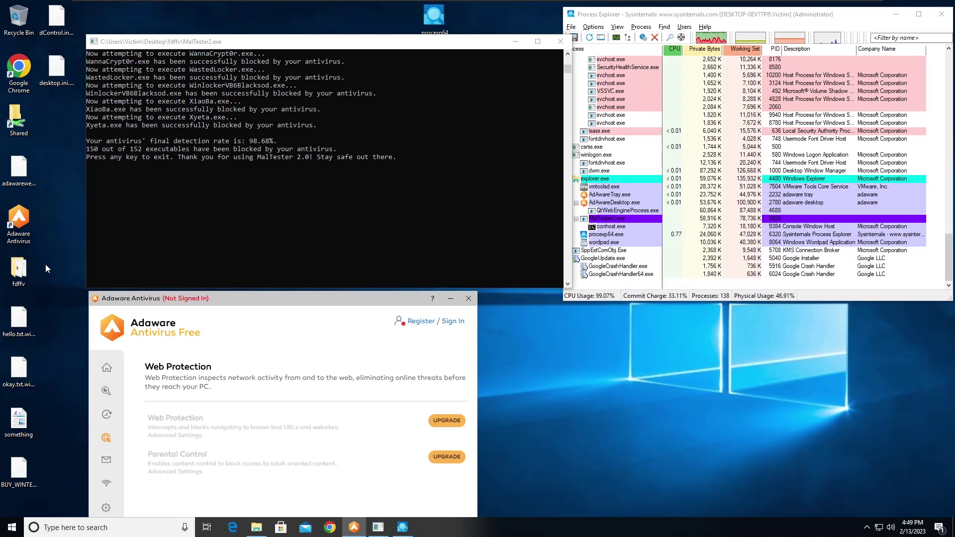
Rename okay.txt.wintenzz to okay.txt by deleting the '.wintenzz' extension.
double_click(18, 433)
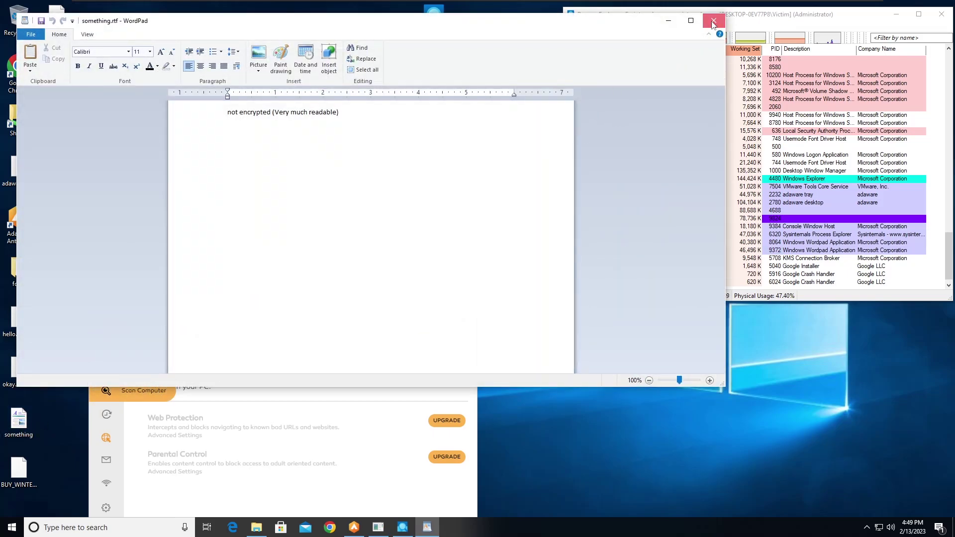
left_click(714, 20)
right_click(26, 378)
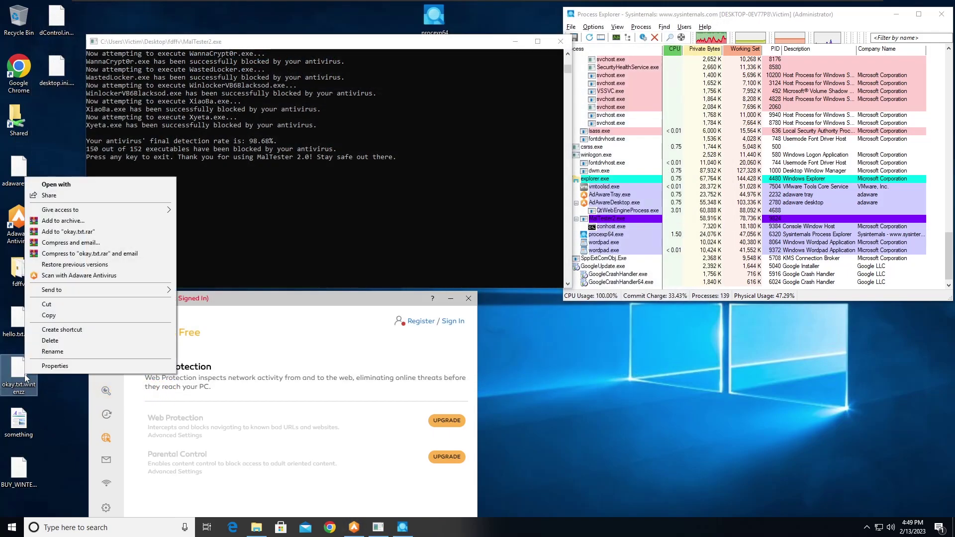
left_click(52, 351)
left_click_drag(26, 393, 24, 385)
key("BackSpace")
key("BackSpace")
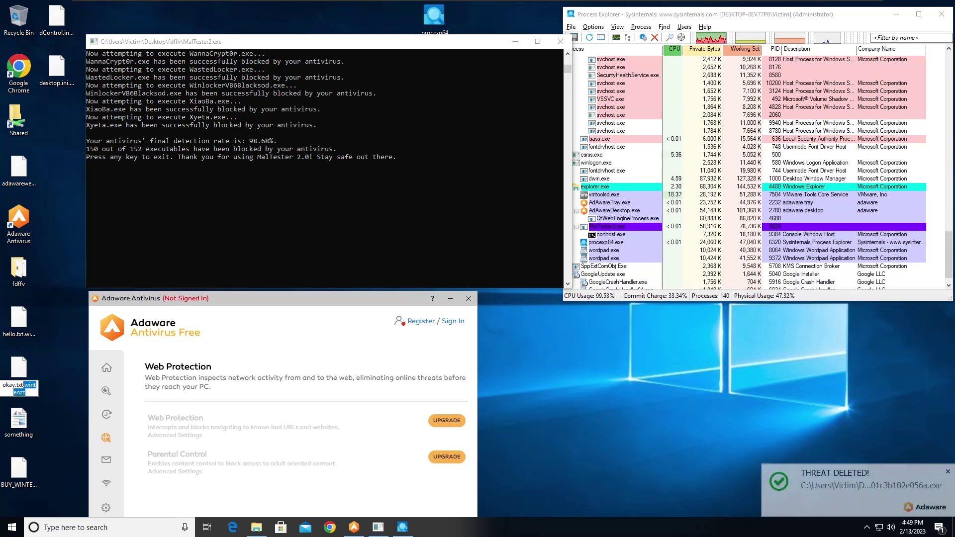
key("Return")
key("Return")
Open okay.txt in Notepad and inspect its scrambled, unreadable contents.
double_click(20, 374)
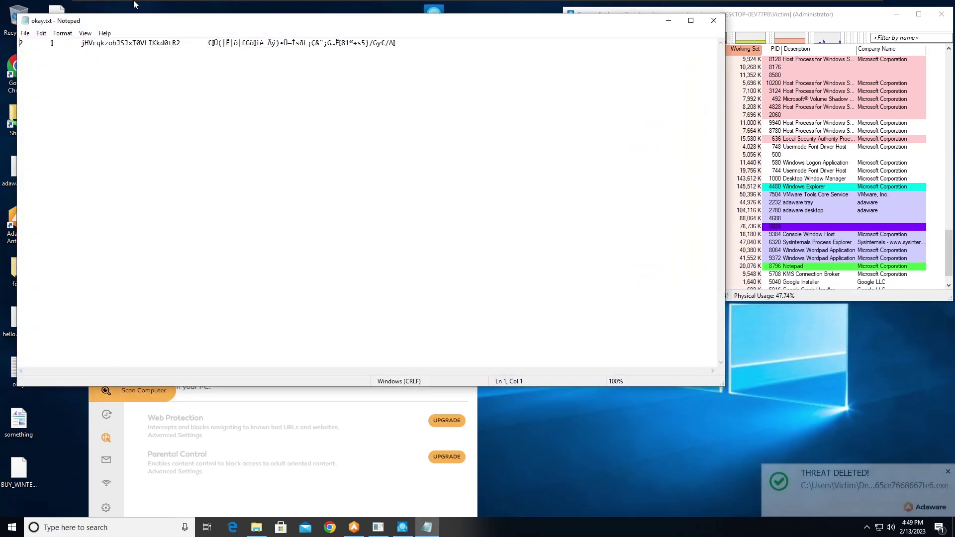
left_click_drag(145, 27, 162, 54)
key("ctrl+a")
key("End")
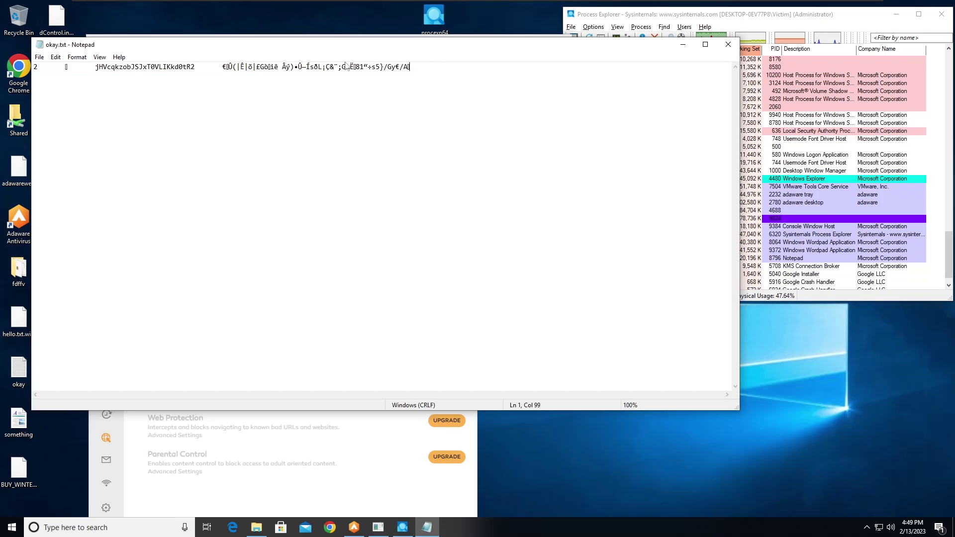
left_click(729, 46)
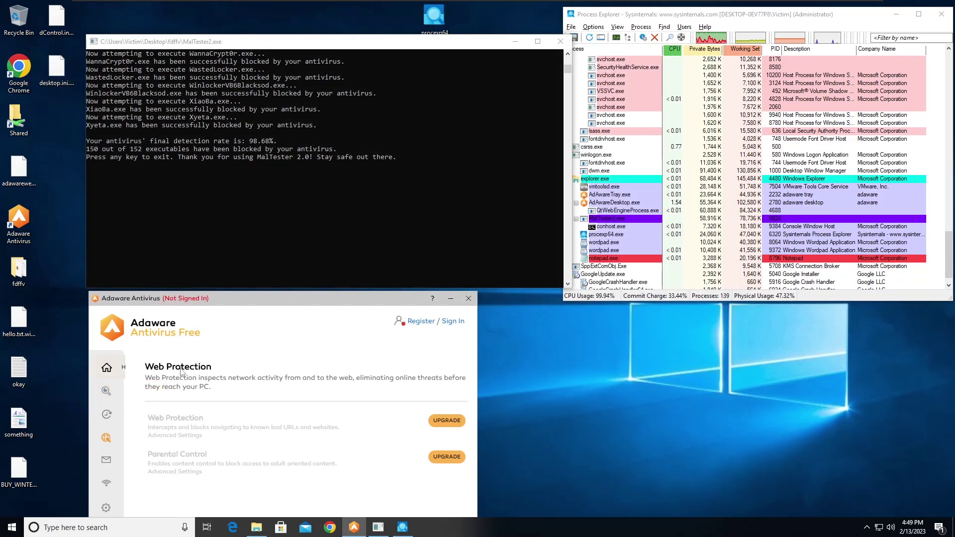
double_click(24, 373)
left_click_drag(271, 47, 299, 48)
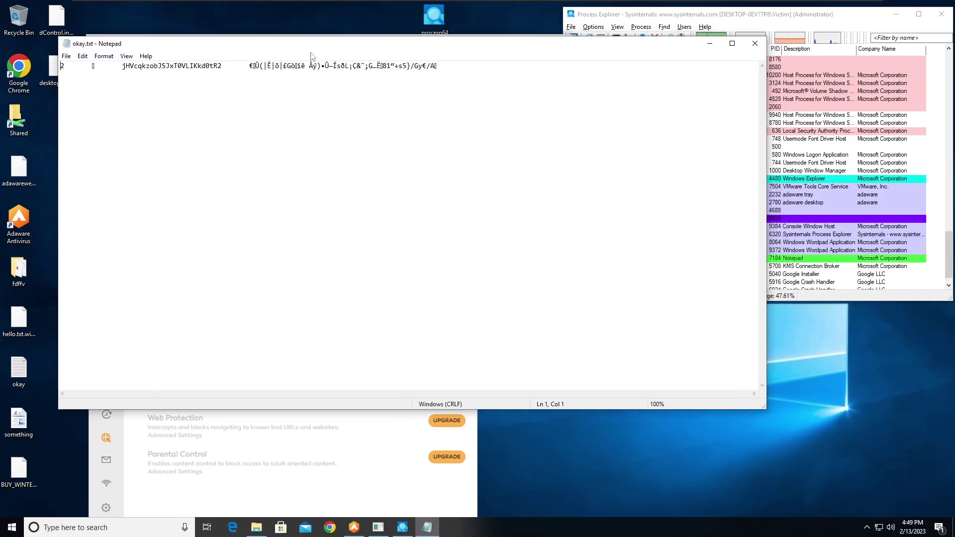
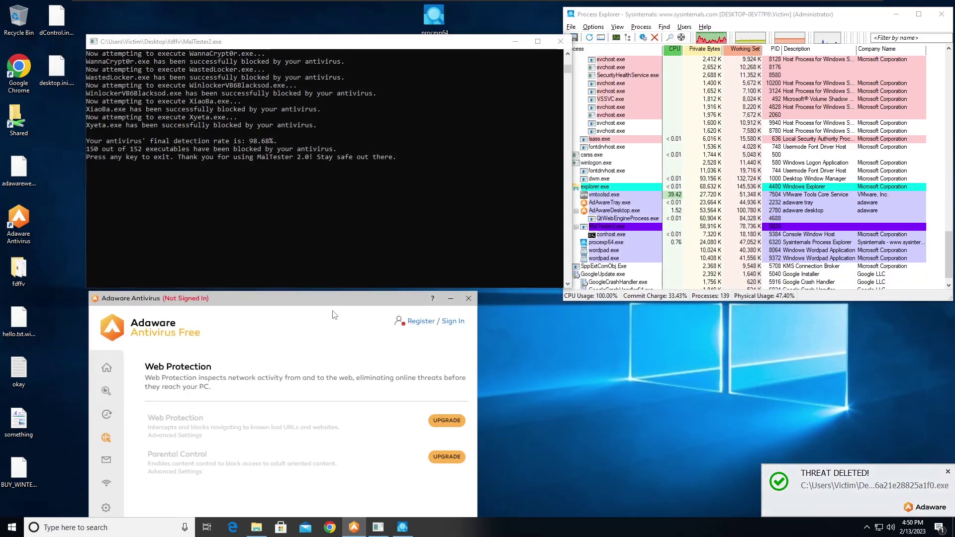
Close the MalTester console and move the Adaware Antivirus window higher on the screen.
left_click(561, 41)
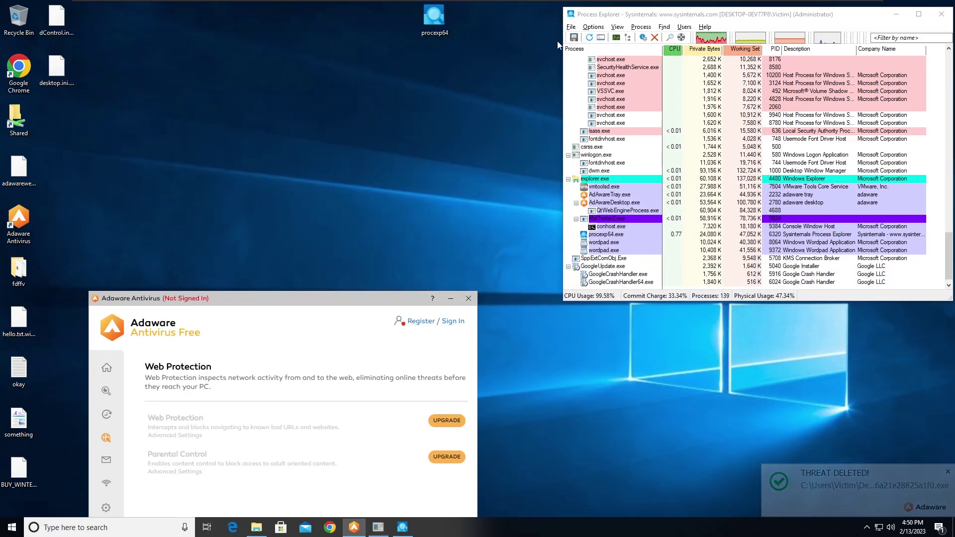
left_click_drag(336, 297, 333, 155)
left_click(102, 227)
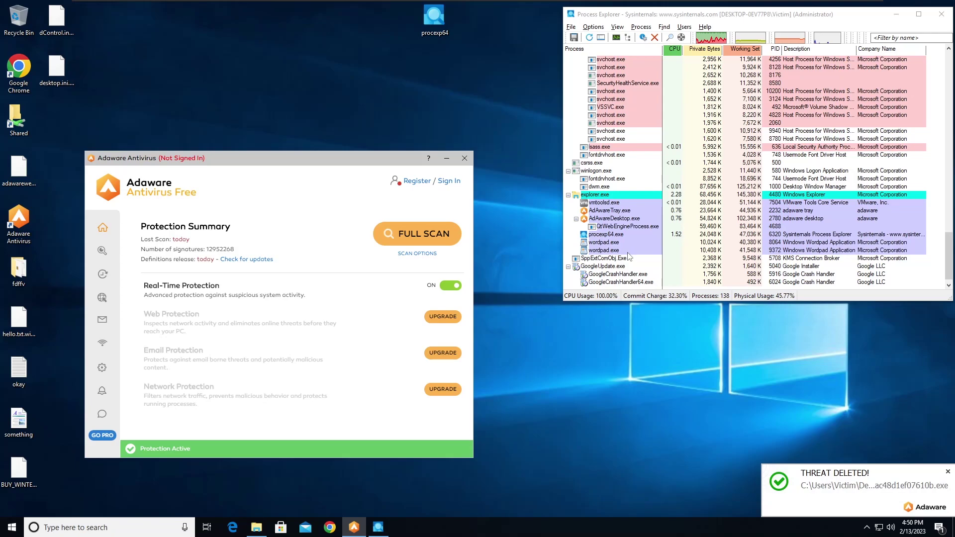
left_click(948, 472)
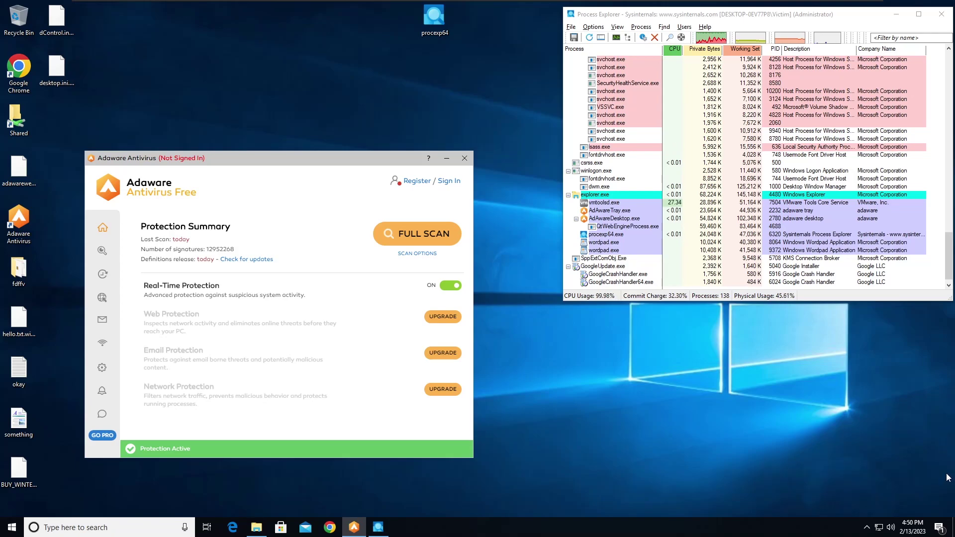